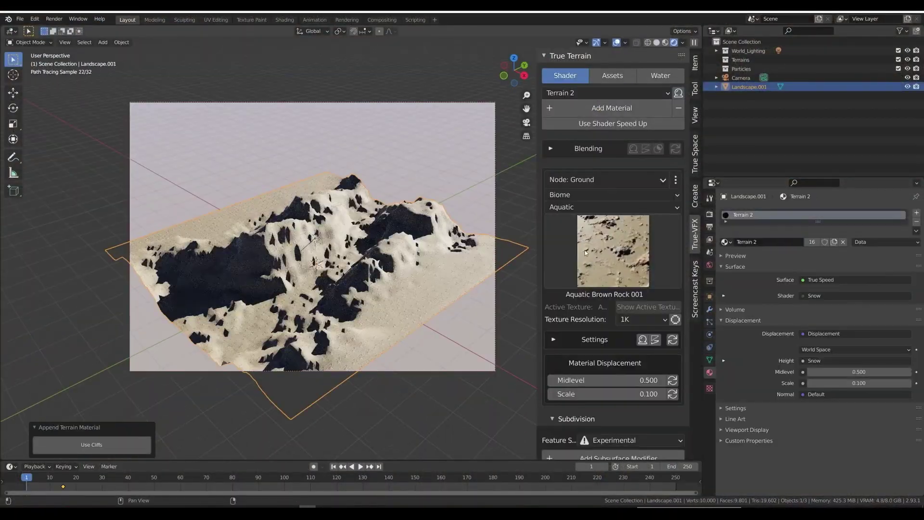
- Add a True Terrain material to the landscape with Desert Dark Sandy 009 ground
left_click(590, 260)
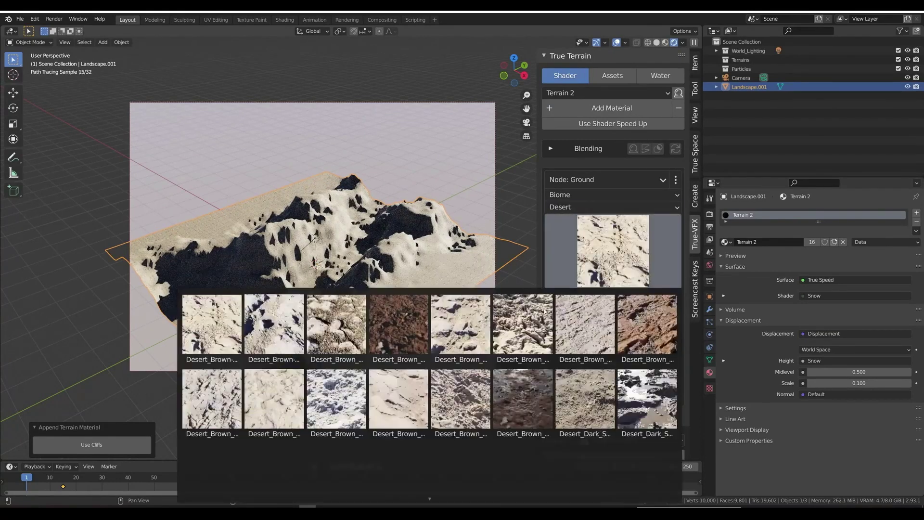
left_click(585, 399)
scroll(560, 344, "down", 5)
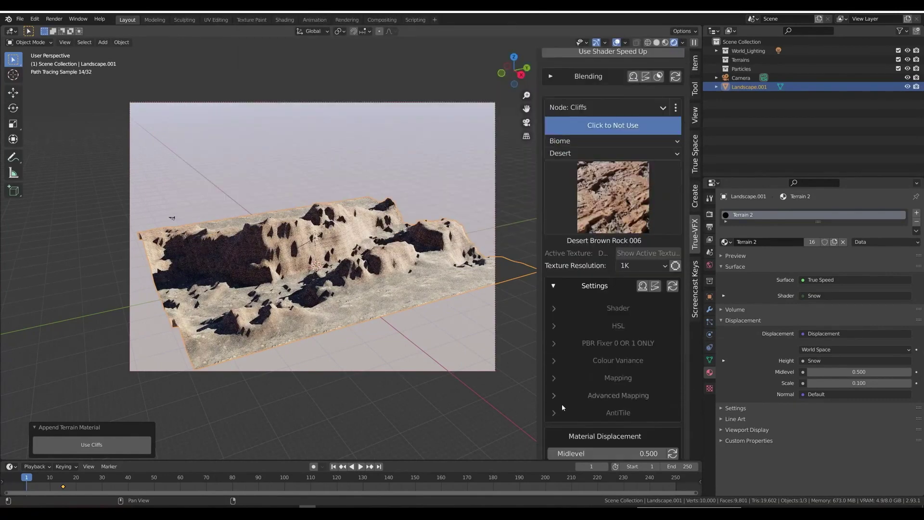
scroll(591, 328, "down", 3)
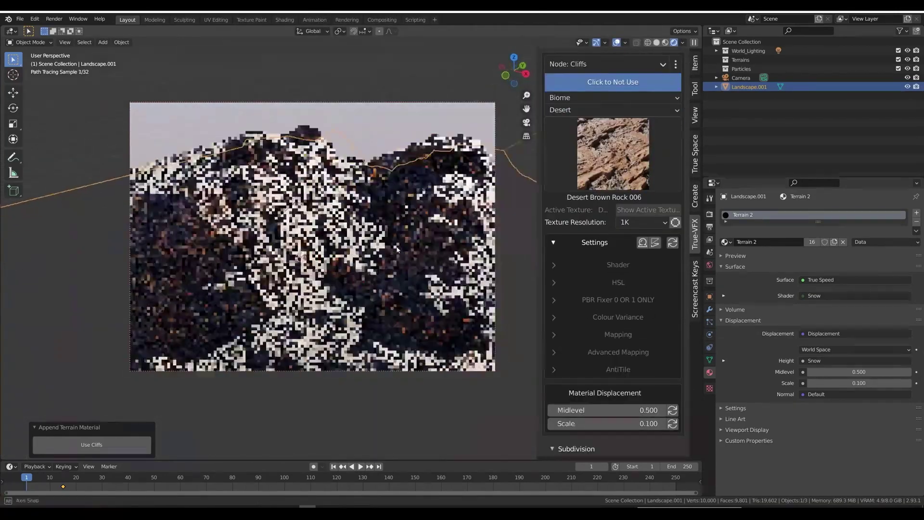
scroll(607, 404, "down", 4)
- Set the shader displacement to 0.1 and confirm the blending value
double_click(631, 316)
type("0.1")
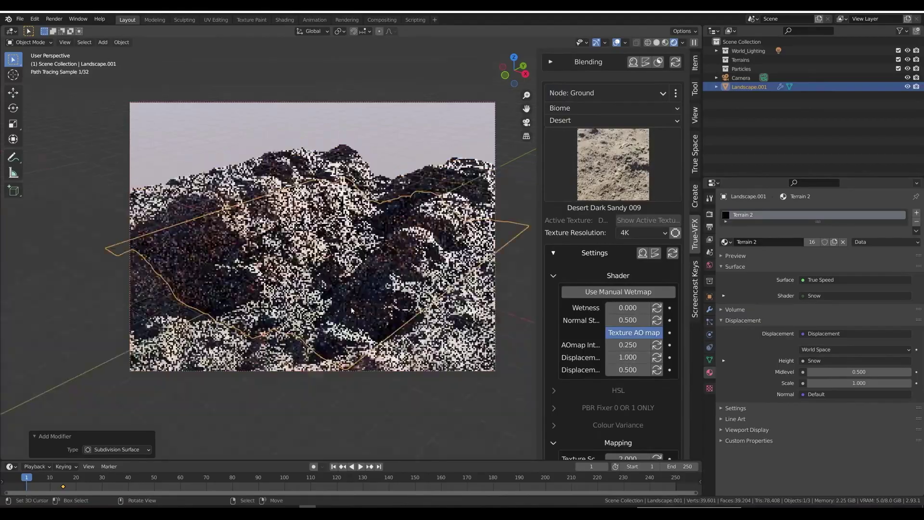
scroll(582, 446, "down", 5)
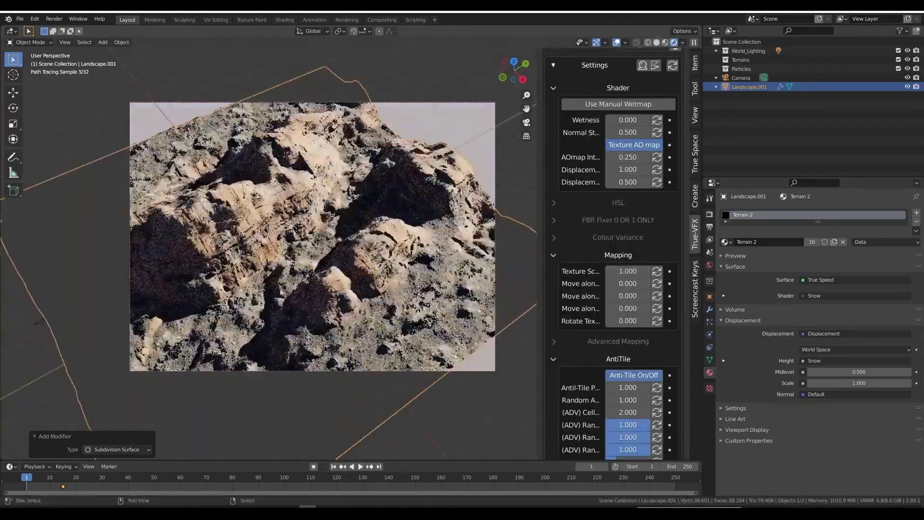
scroll(604, 200, "up", 10)
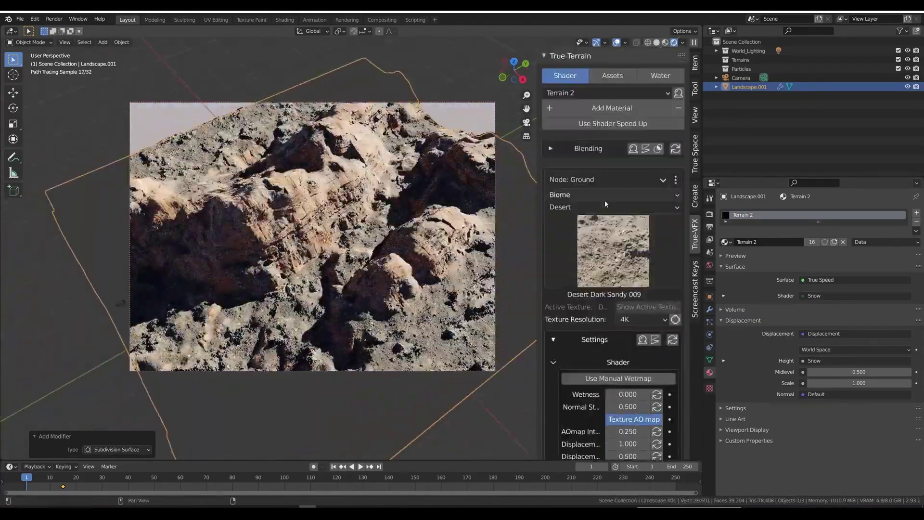
key("Return")
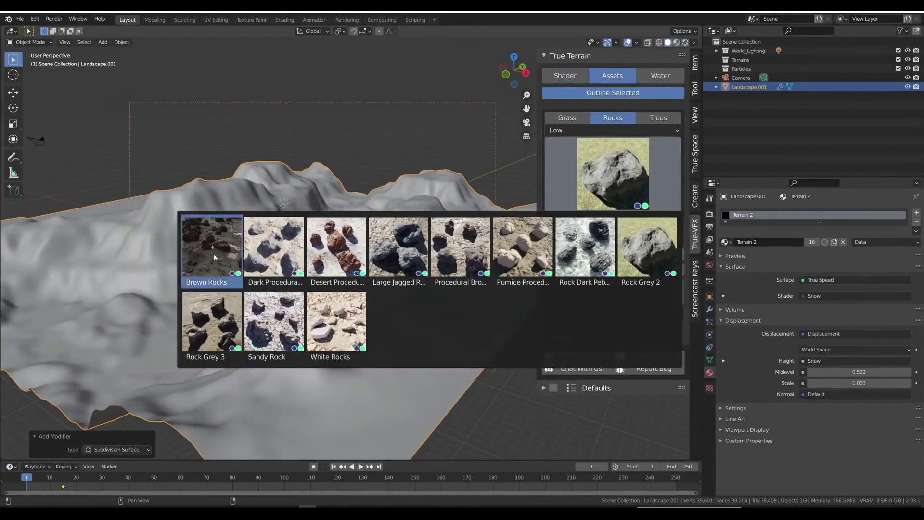
- Scatter Rock Grey 3 rocks across the terrain and expand their scale settings
left_click(212, 322)
left_click(618, 231)
scroll(611, 241, "down", 5)
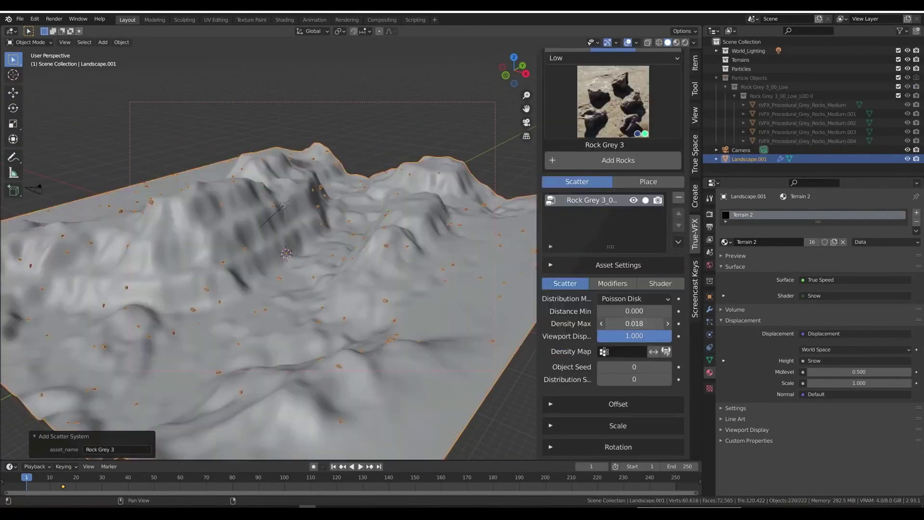
left_click(552, 305)
left_click(551, 350)
- Add height and slope mask modifiers to the rock scatter, then switch to Rock Grey 2
left_click(612, 207)
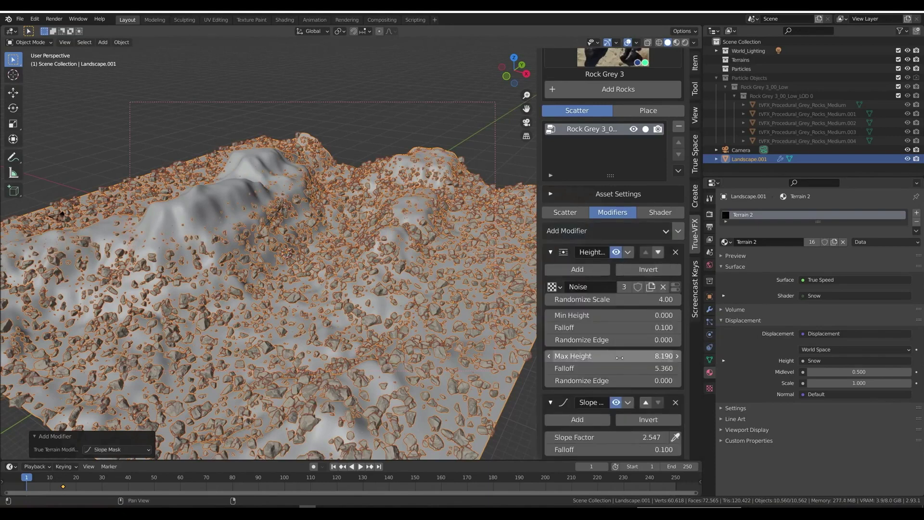
scroll(611, 289, "down", 4)
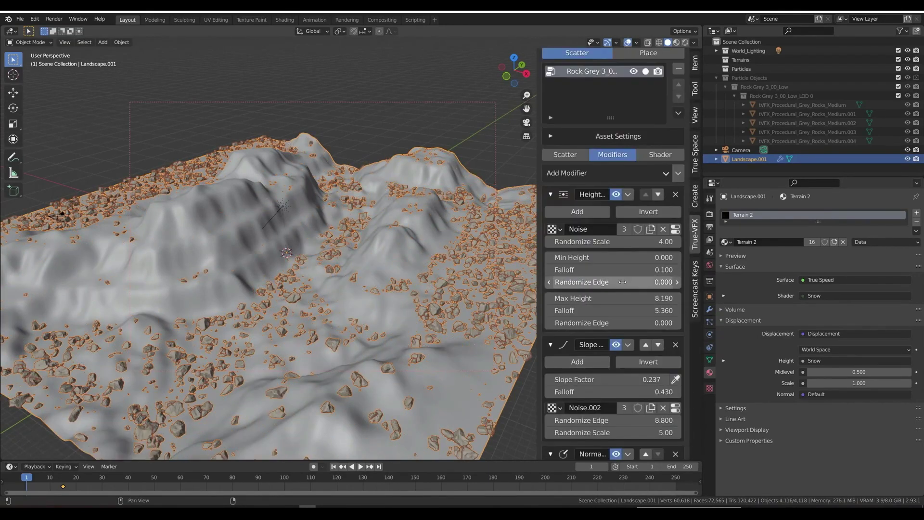
scroll(631, 334, "down", 5)
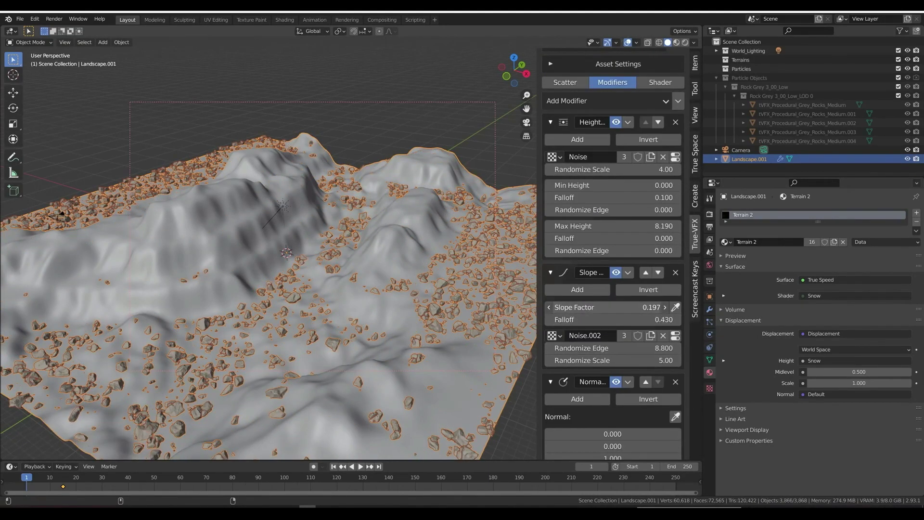
scroll(645, 321, "down", 7)
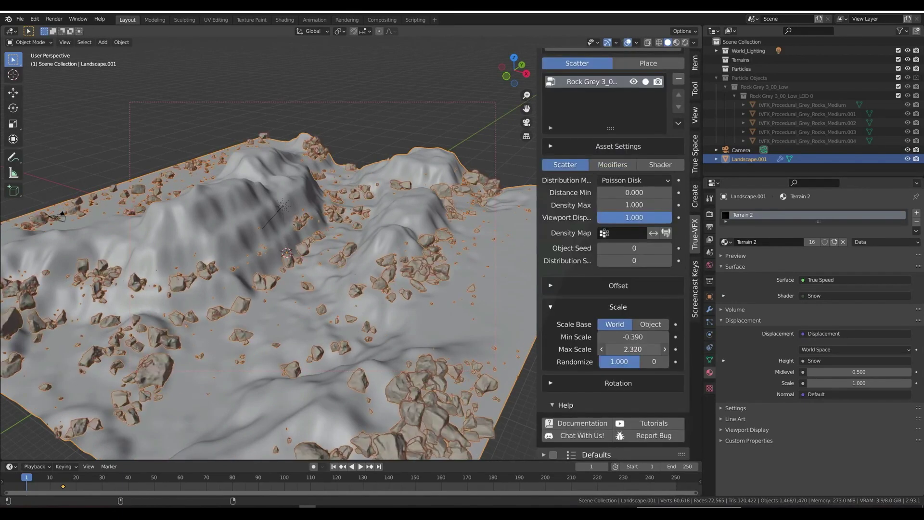
scroll(645, 178, "up", 5)
left_click(647, 190)
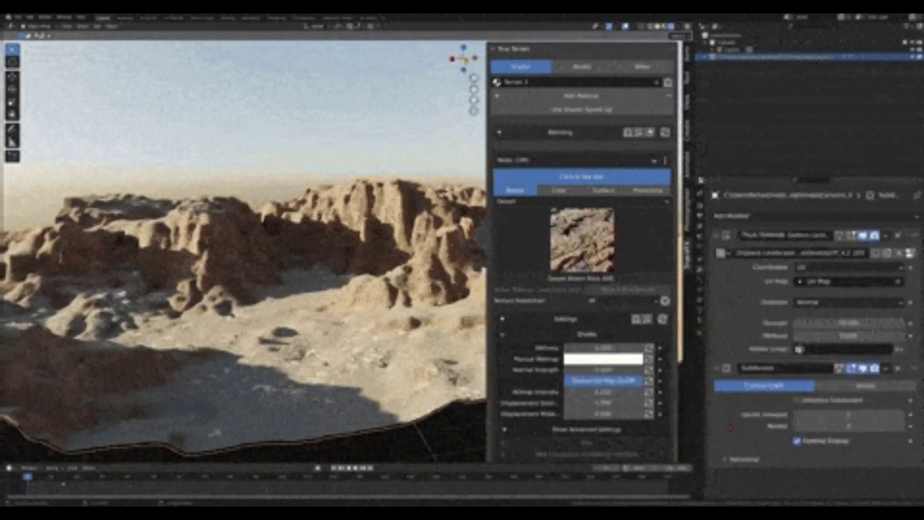
- Move the Subdivision modifier to the top of the stack and leave camera view
left_click_drag(912, 368, 913, 234)
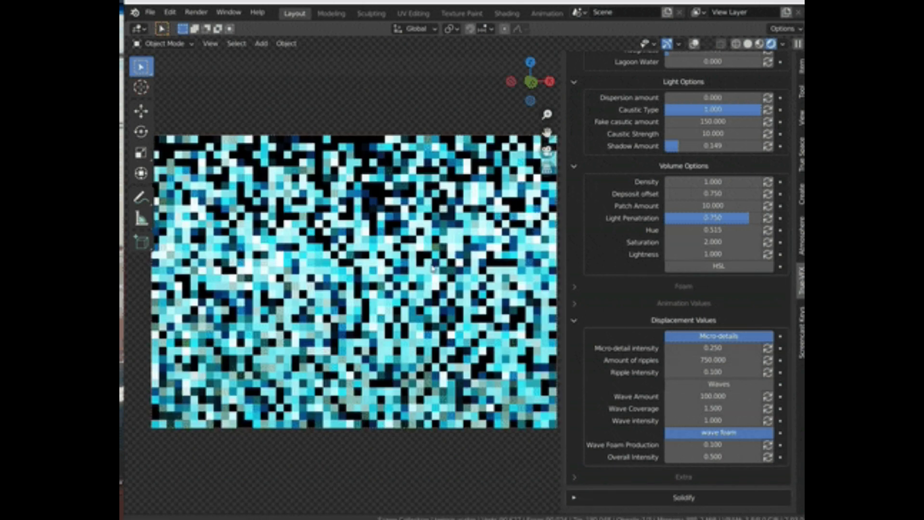
key("KP_0")
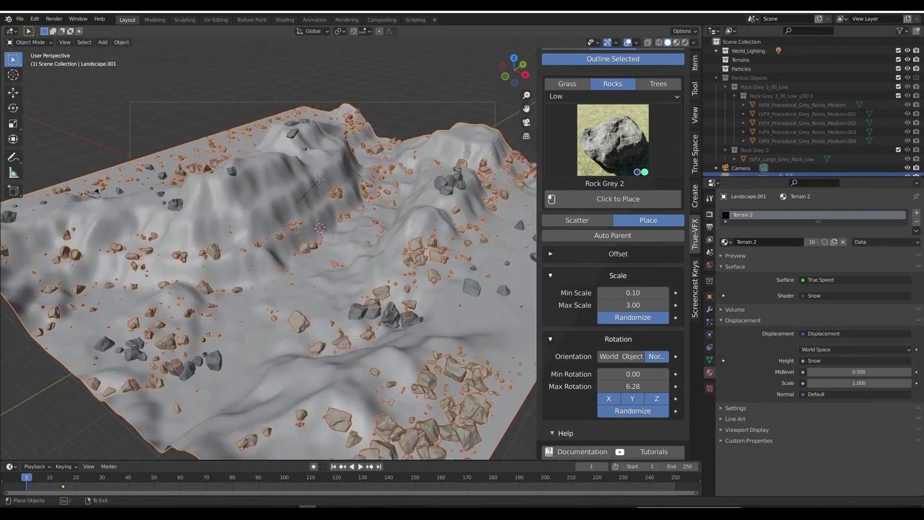
- Move the placed Rock Grey 2 rocks into a new Rocks collection, then place Ash Trees
key("m")
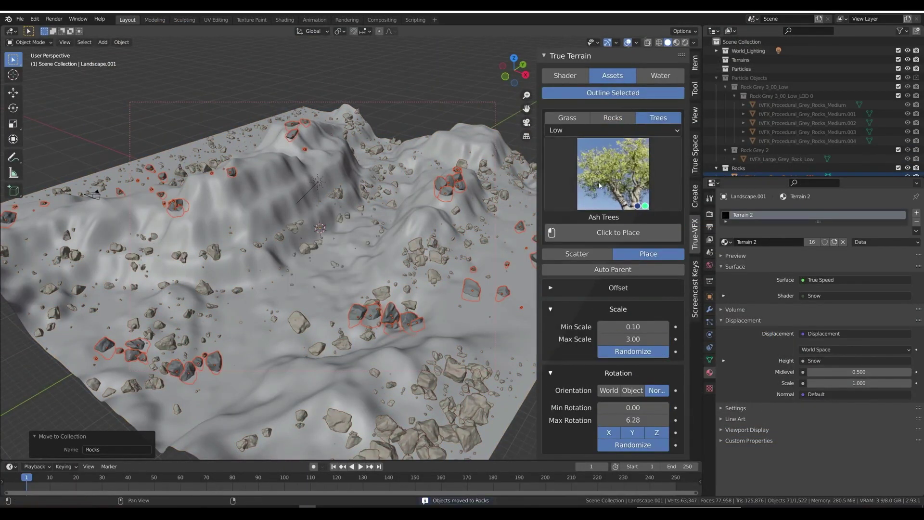
left_click(633, 232)
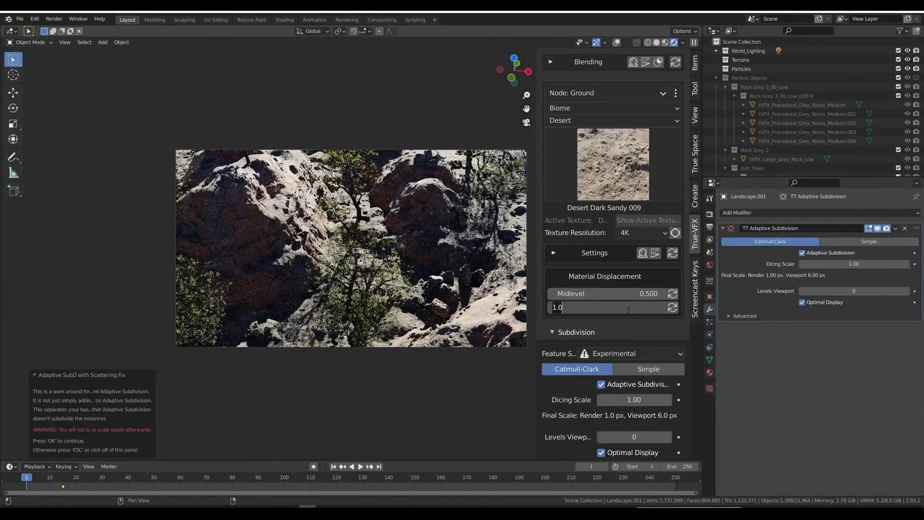
- Increase the terrain's material displacement scale to 1.5
left_click_drag(601, 293, 625, 295)
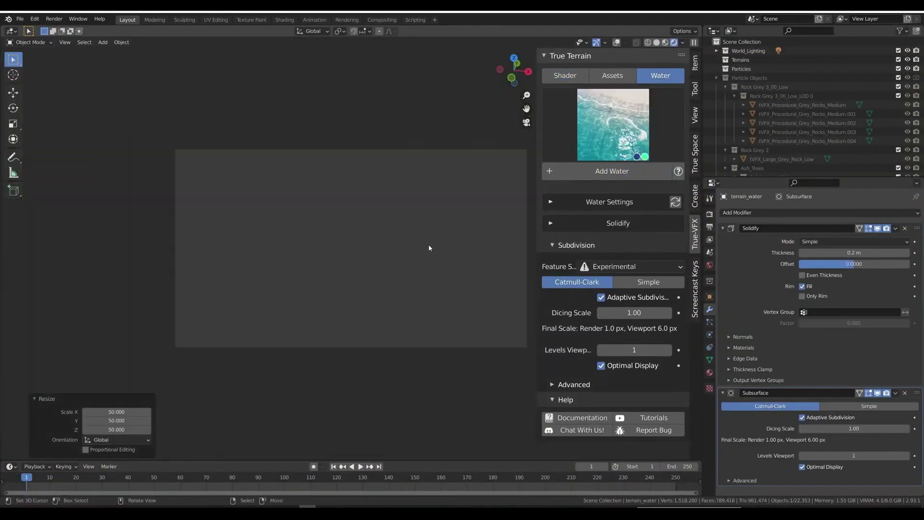
- Raise the water plane into the valley and expand its light options
middle_click_drag(429, 248, 384, 216)
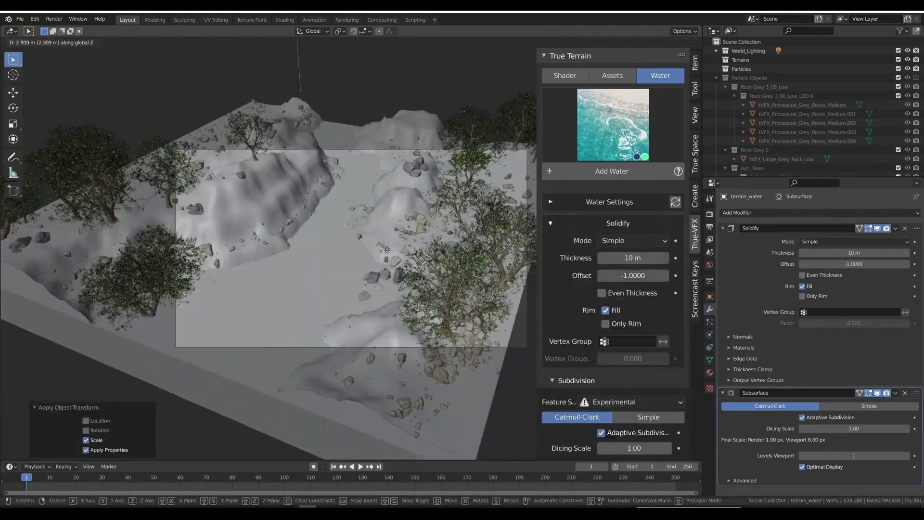
left_click(387, 249)
left_click(550, 202)
left_click(550, 241)
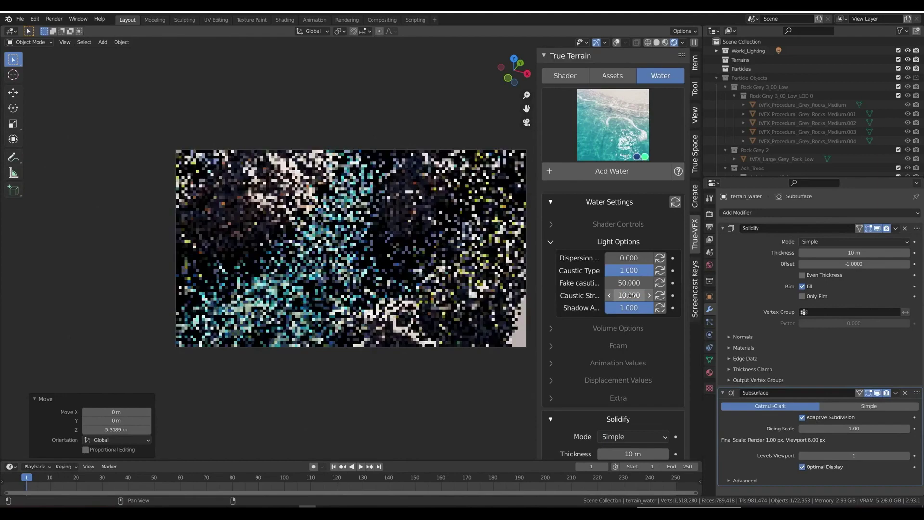
- Turn the world sun to -15° azimuth in the atmosphere settings
left_click(709, 264)
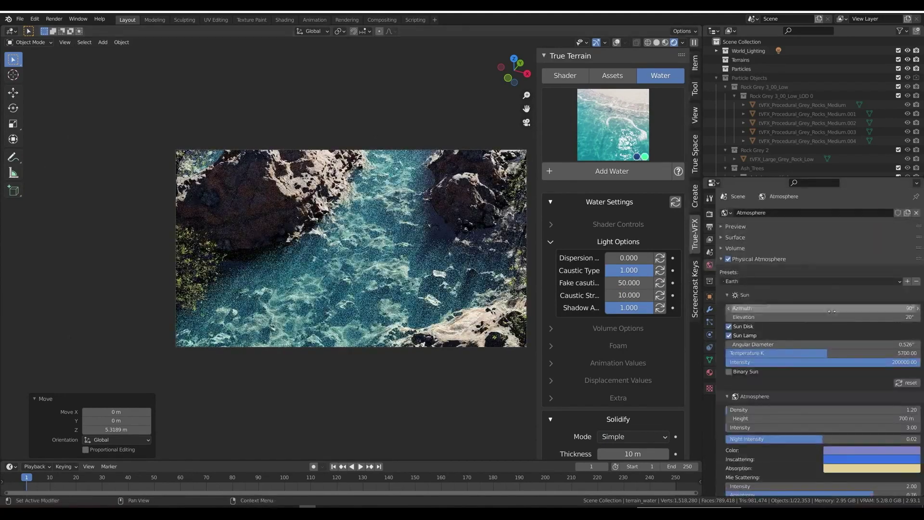
left_click_drag(831, 308, 779, 309)
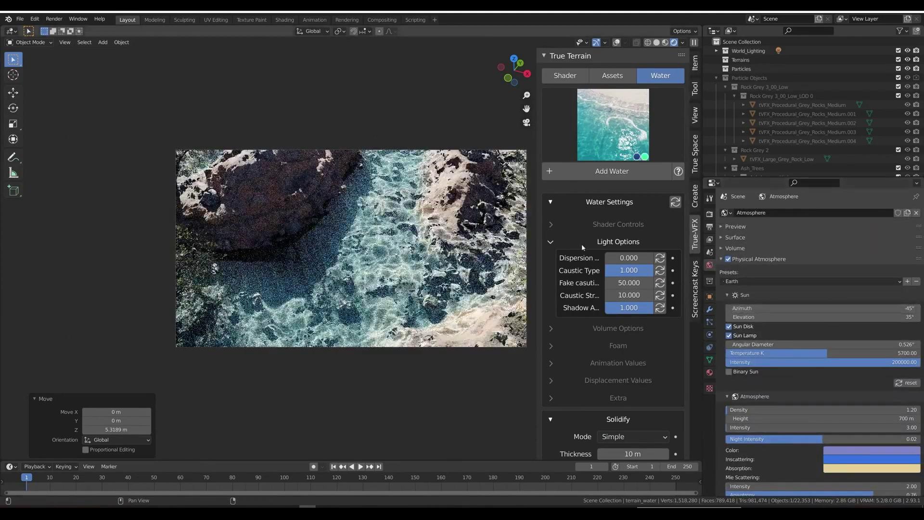
left_click(549, 224)
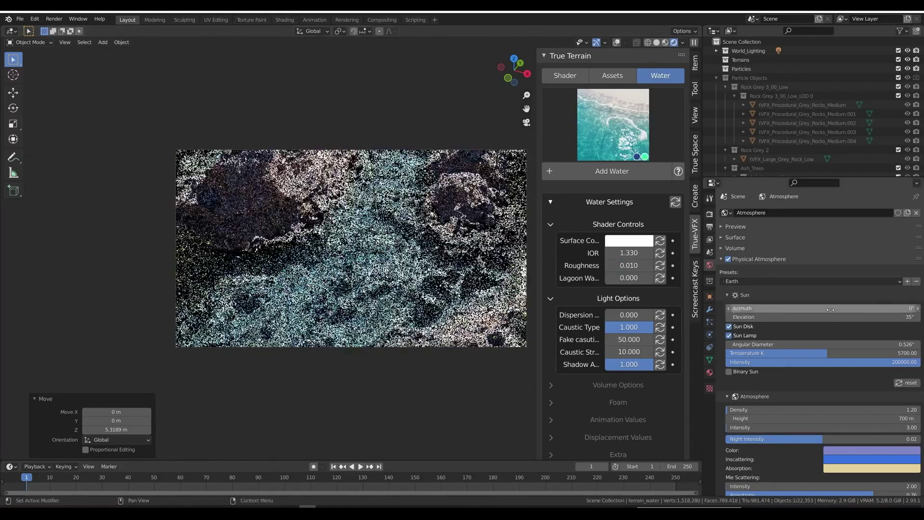
left_click_drag(818, 309, 830, 309)
- Lower the water's micro-detail displacement intensity to 0.100
scroll(618, 337, "down", 6)
left_click(618, 293)
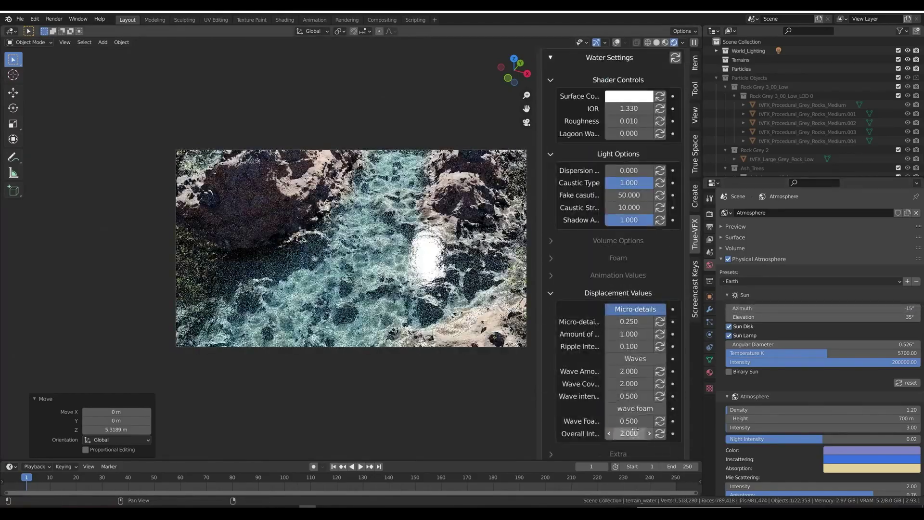
left_click_drag(630, 321, 616, 320)
scroll(426, 260, "down", 4)
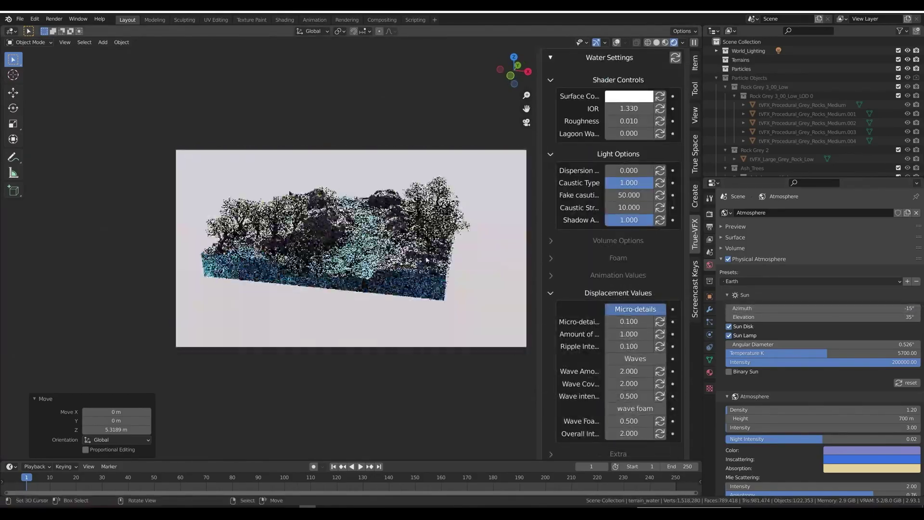